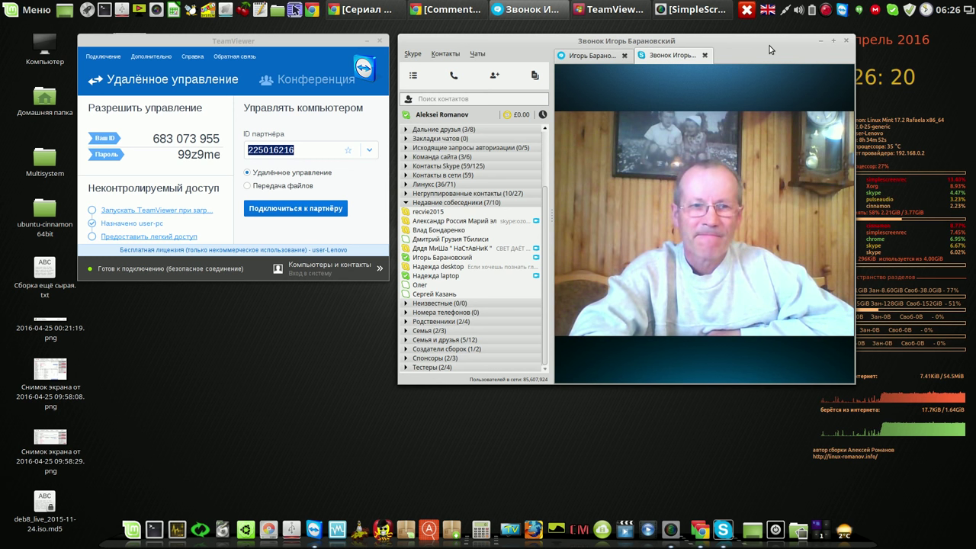
- Rearrange the Skype call window and the TeamViewer remote session window on the desktop
{"action": "left_click_drag", "start_coordinate": [770, 49], "coordinate": [722, 48]}
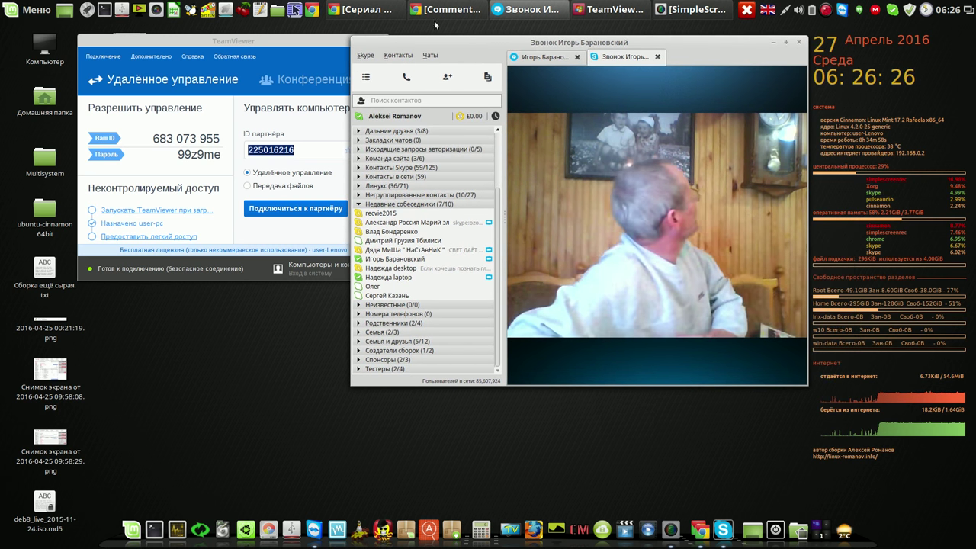
{"action": "left_click_drag", "start_coordinate": [304, 38], "coordinate": [259, 42]}
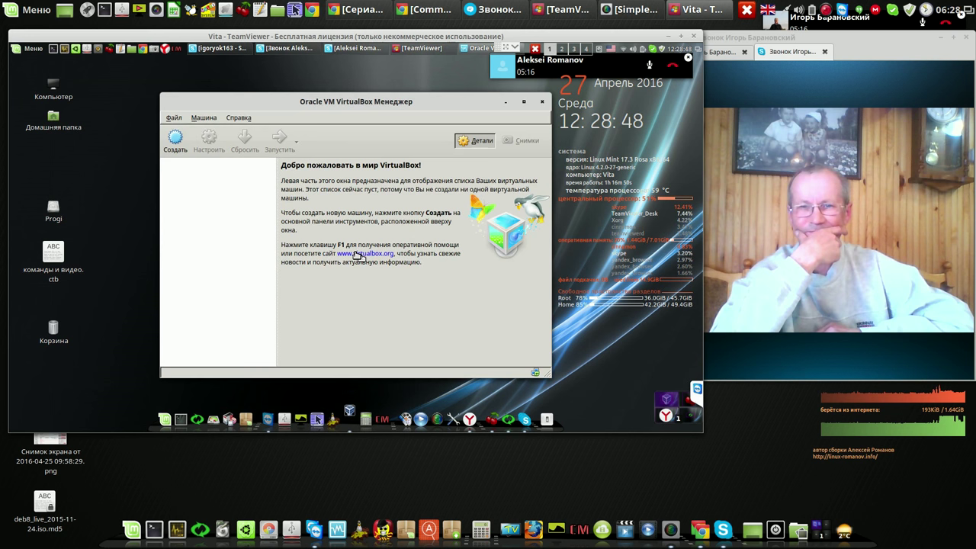
- View the start of VirtualBox's new machine wizard, cancel it, and check the program version in the About information
{"action": "left_click", "coordinate": [174, 139]}
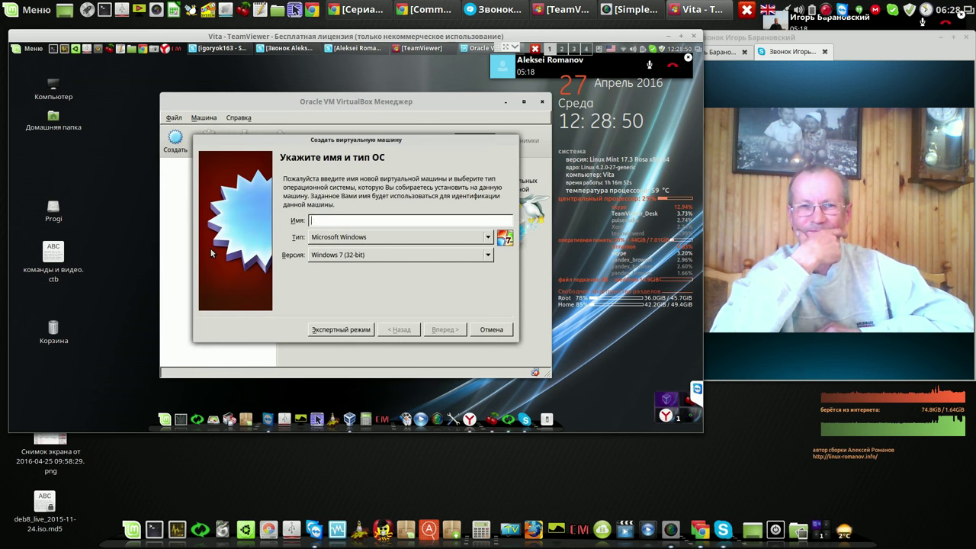
{"action": "left_click", "coordinate": [482, 331]}
{"action": "left_click", "coordinate": [249, 118]}
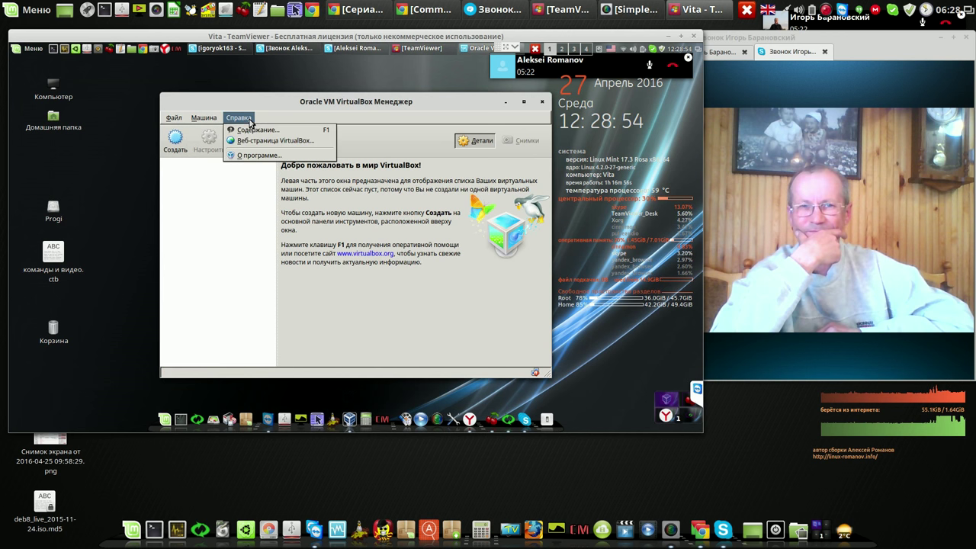
{"action": "left_click", "coordinate": [250, 157]}
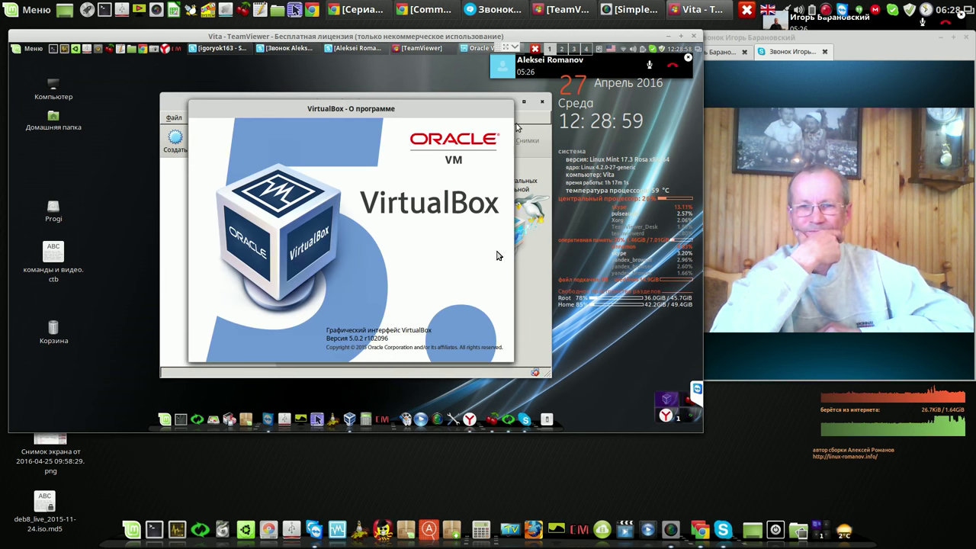
{"action": "left_click", "coordinate": [482, 166]}
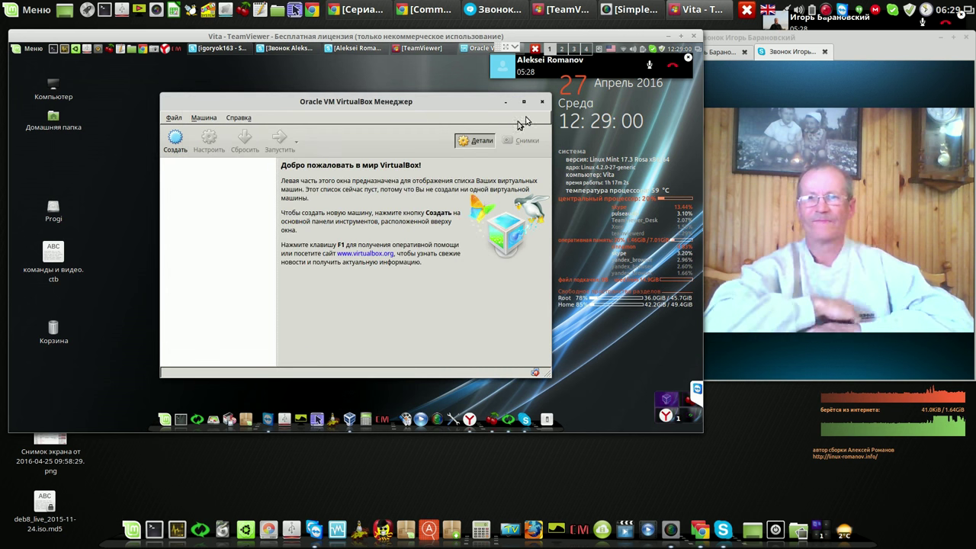
- Set up a new virtual machine named lmc, type Linux, version Other Linux (32-bit), with 3676 MB of memory
{"action": "left_click", "coordinate": [175, 139]}
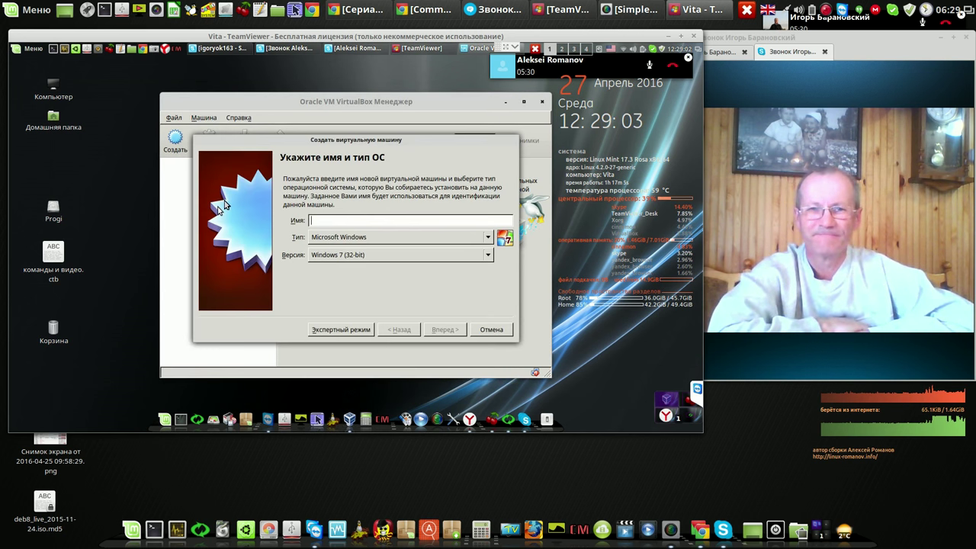
{"action": "type", "text": "l"}
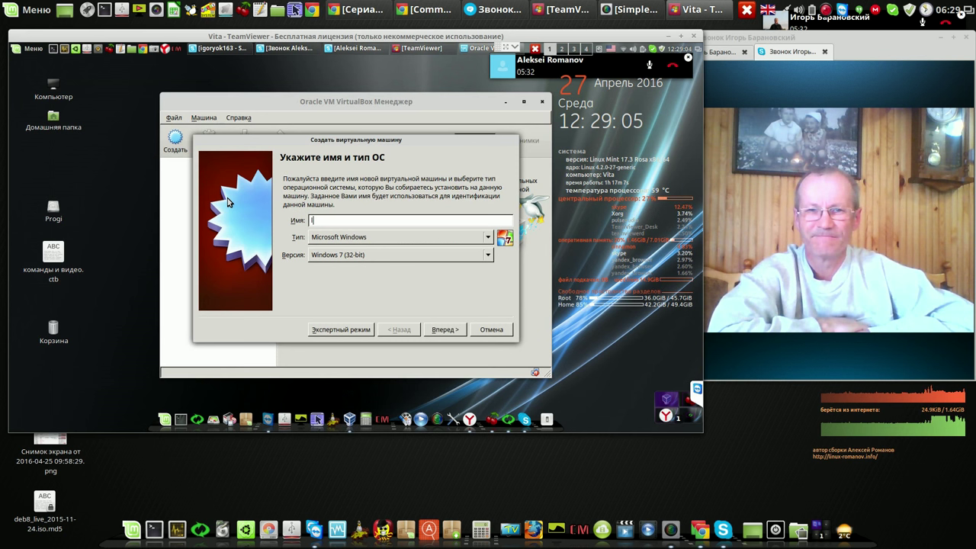
{"action": "type", "text": "mc"}
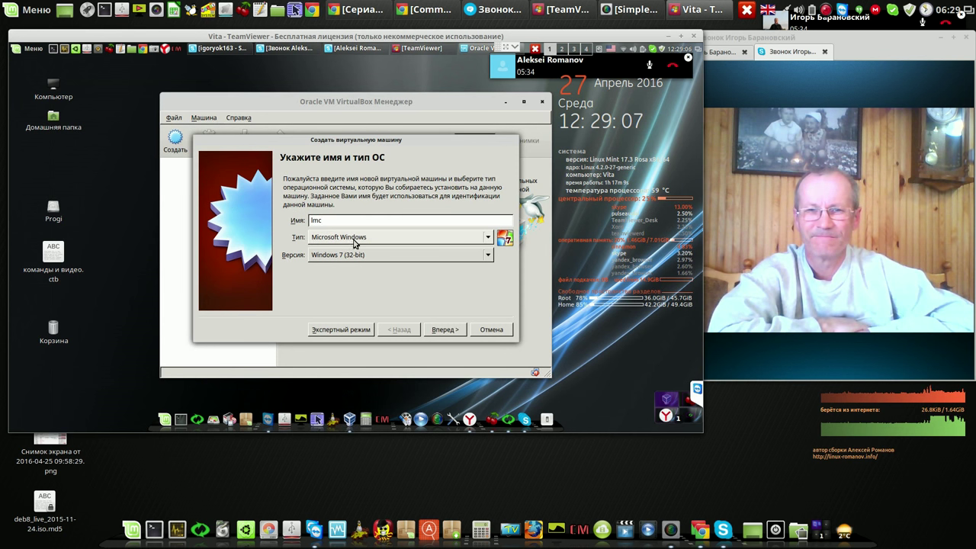
{"action": "left_click", "coordinate": [337, 237]}
{"action": "left_click", "coordinate": [340, 247]}
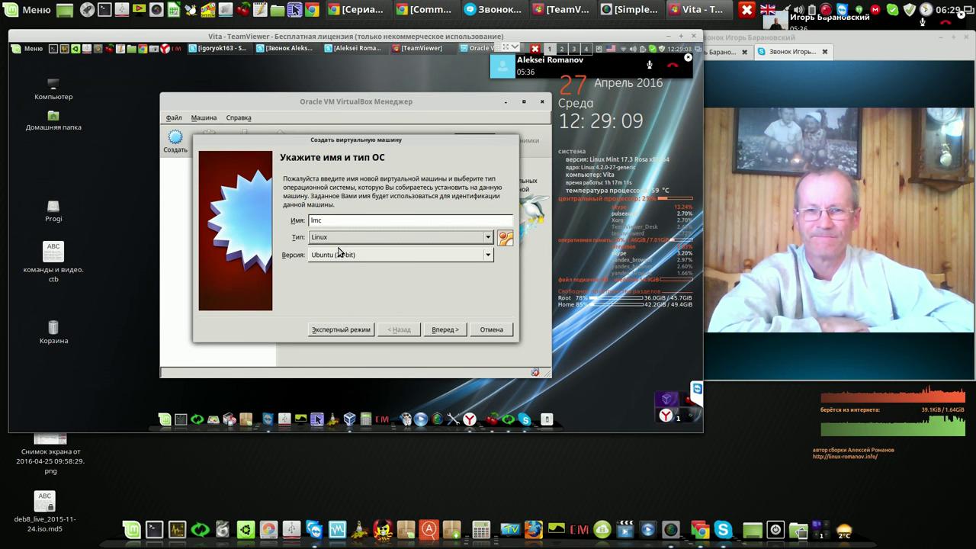
{"action": "left_click", "coordinate": [482, 258]}
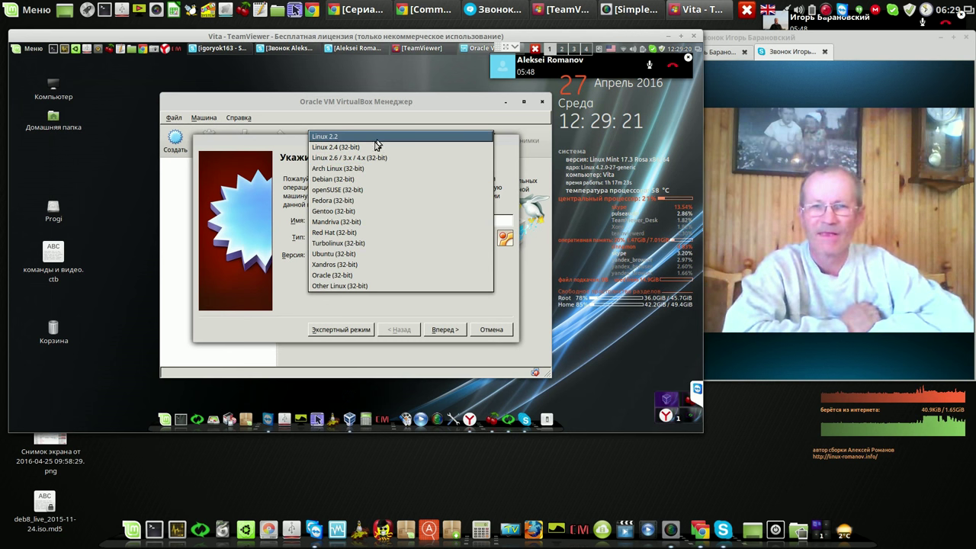
{"action": "left_click", "coordinate": [368, 286]}
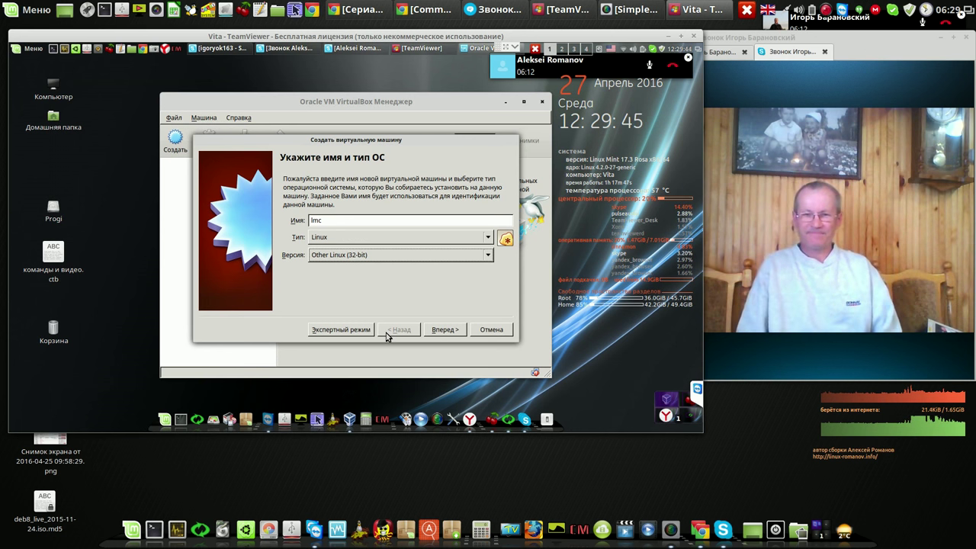
{"action": "left_click", "coordinate": [444, 329]}
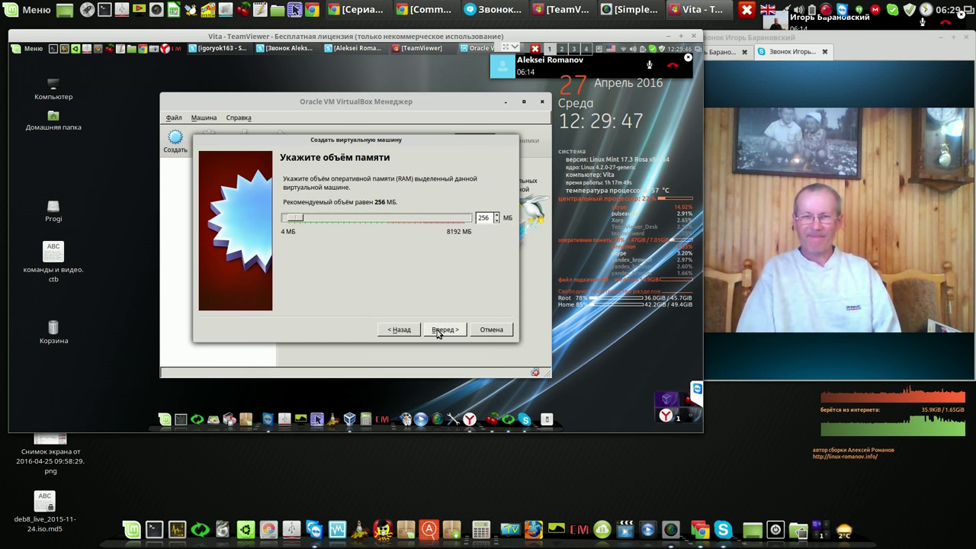
{"action": "left_click_drag", "start_coordinate": [294, 218], "coordinate": [369, 223]}
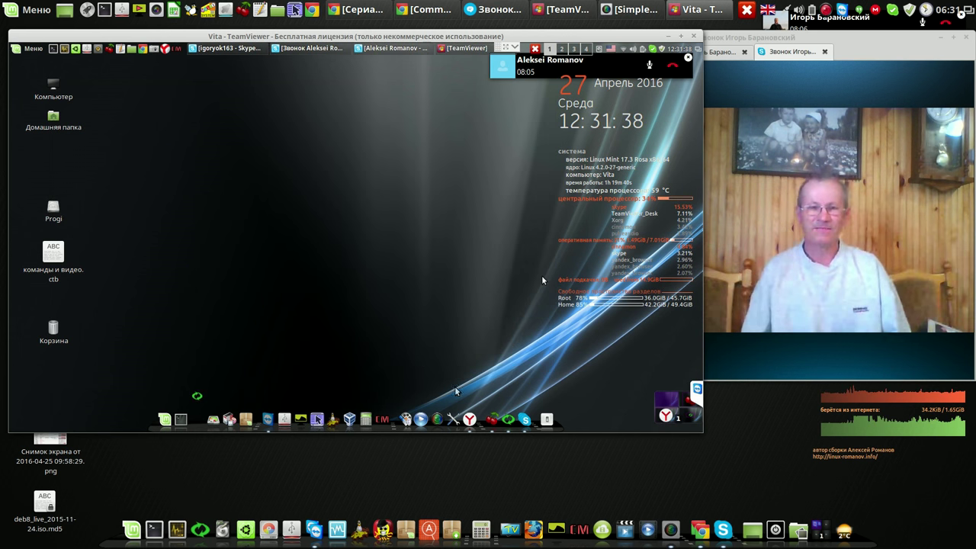
- Switch to Systemback, dismiss its message, and check the actions offered for the systemback_live_2016-04-27 image
{"action": "left_click", "coordinate": [507, 418]}
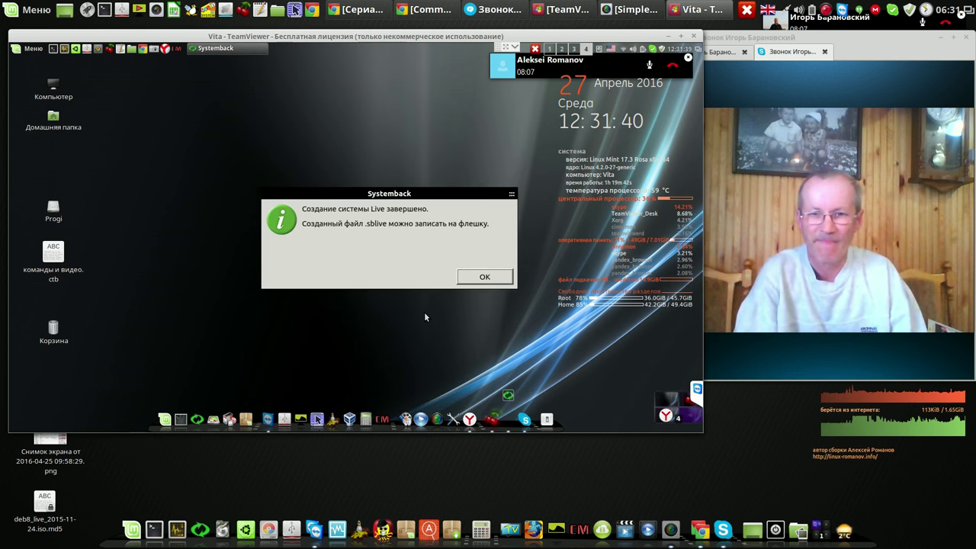
{"action": "left_click", "coordinate": [453, 275]}
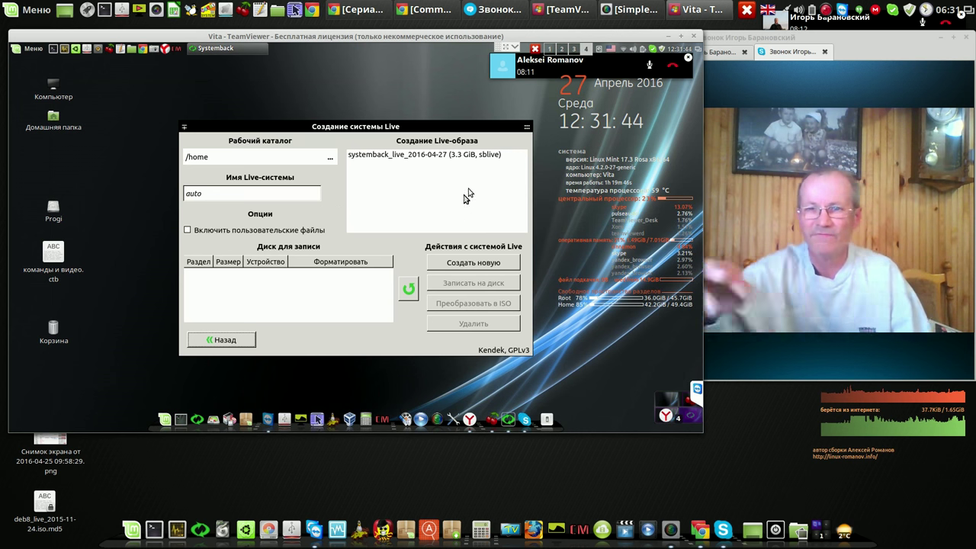
{"action": "left_click", "coordinate": [472, 159]}
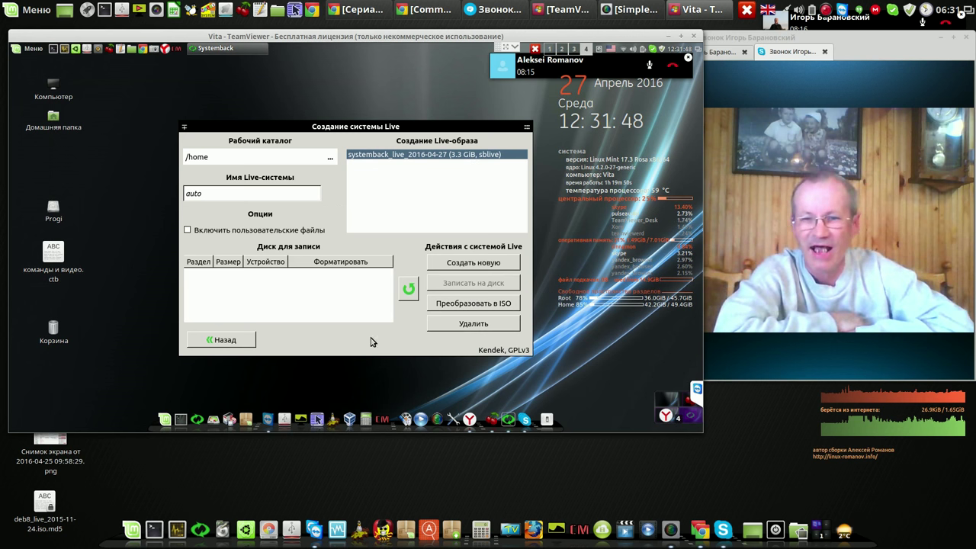
{"action": "left_click", "coordinate": [246, 343]}
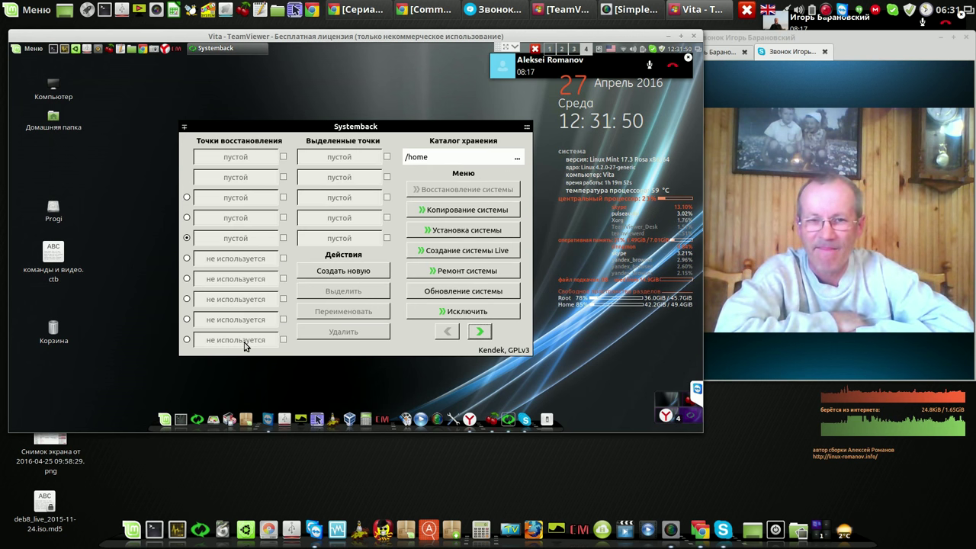
- Override Systemback's automatic language detection with English (common) in its settings
{"action": "left_click", "coordinate": [480, 334]}
{"action": "left_click", "coordinate": [477, 234]}
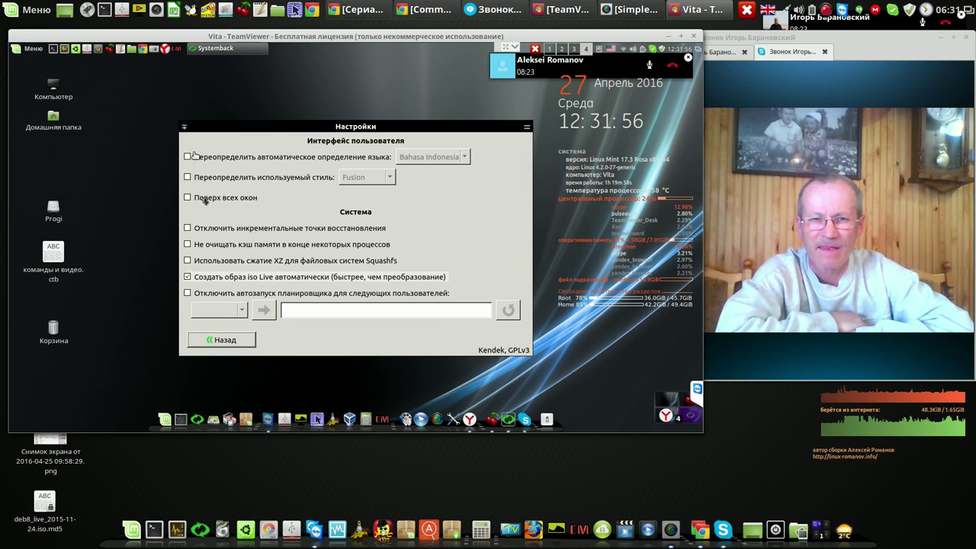
{"action": "left_click", "coordinate": [189, 158]}
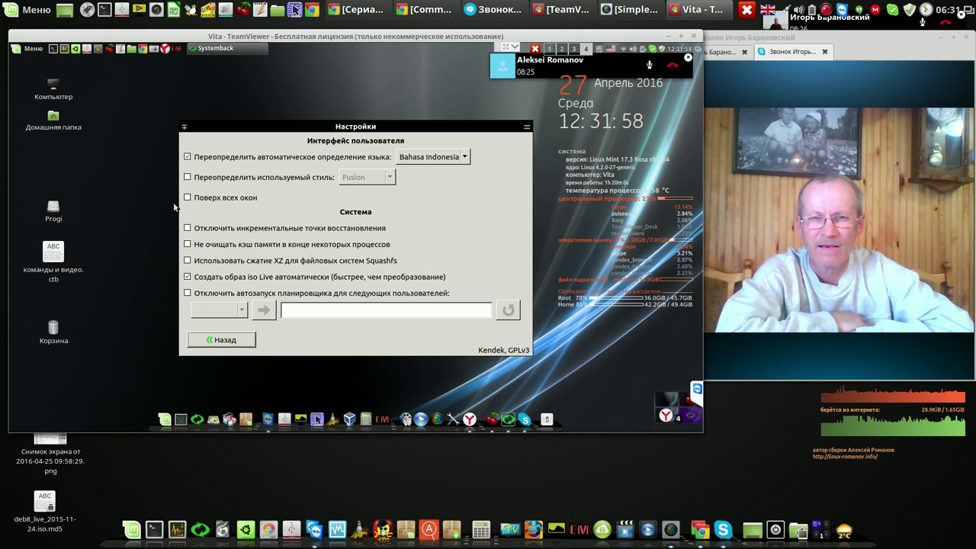
{"action": "left_click", "coordinate": [463, 157]}
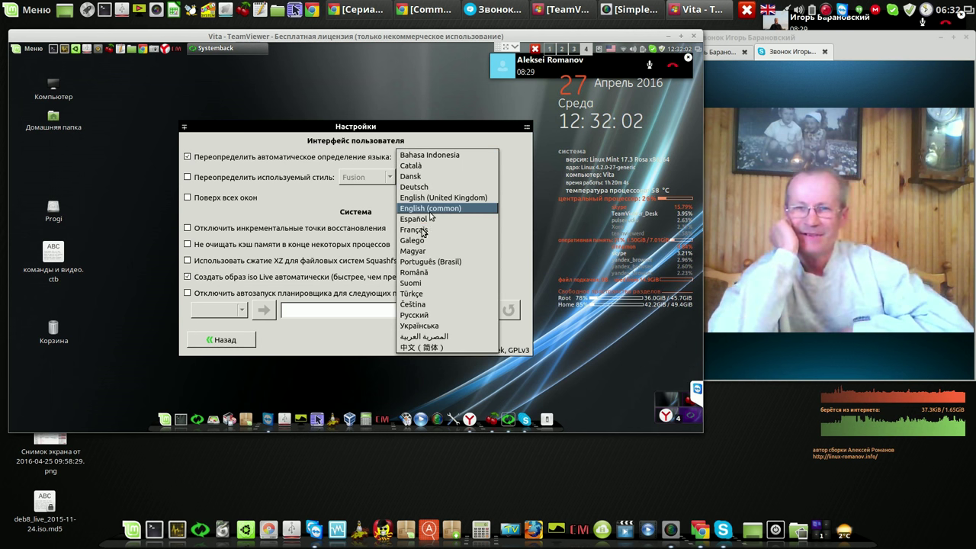
{"action": "left_click", "coordinate": [429, 209]}
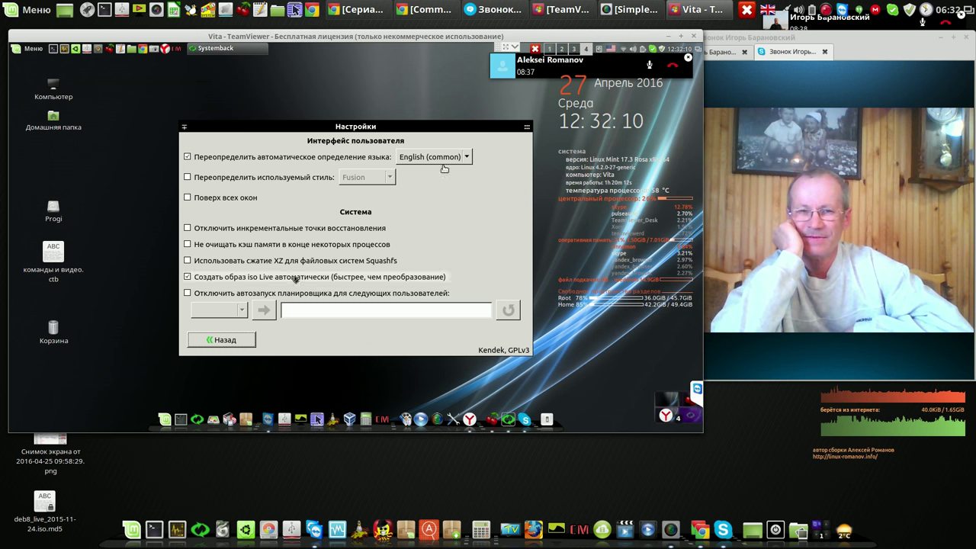
{"action": "left_click", "coordinate": [248, 340]}
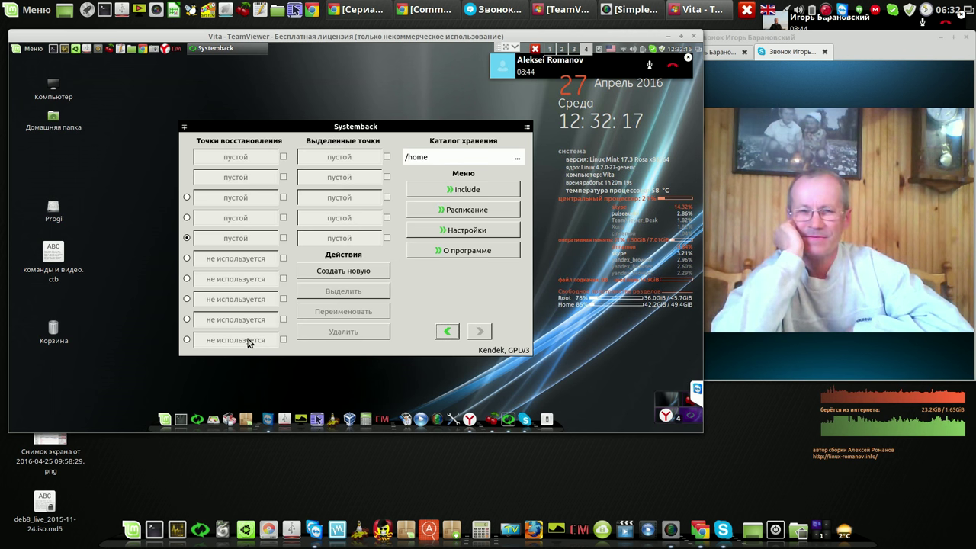
- Convert the systemback_live_2016-04-27 live image to ISO in Systemback
{"action": "left_click", "coordinate": [446, 334]}
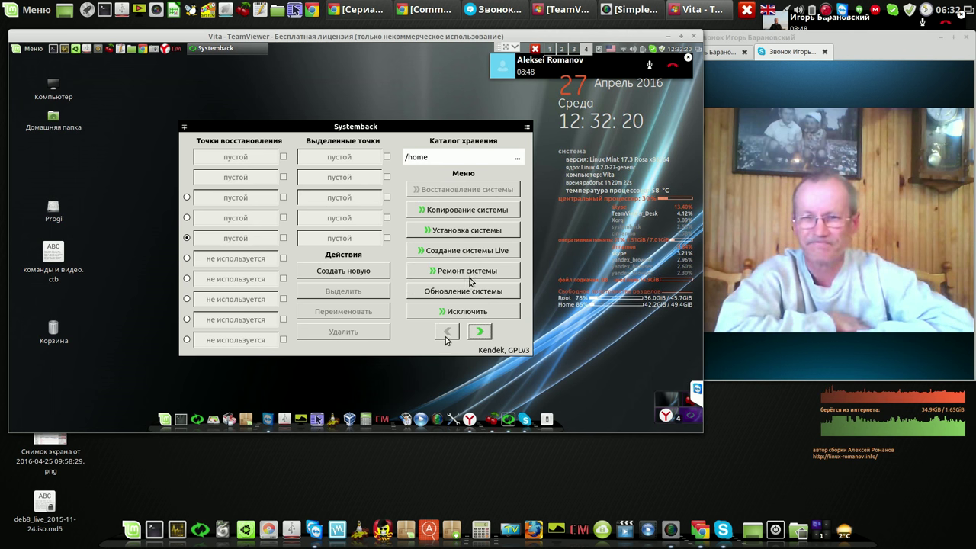
{"action": "left_click", "coordinate": [479, 254]}
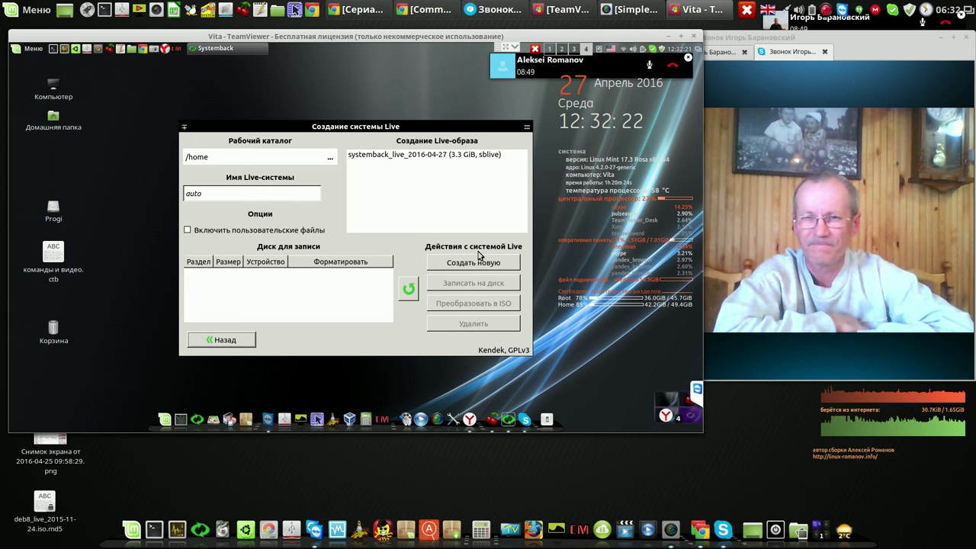
{"action": "left_click", "coordinate": [471, 156]}
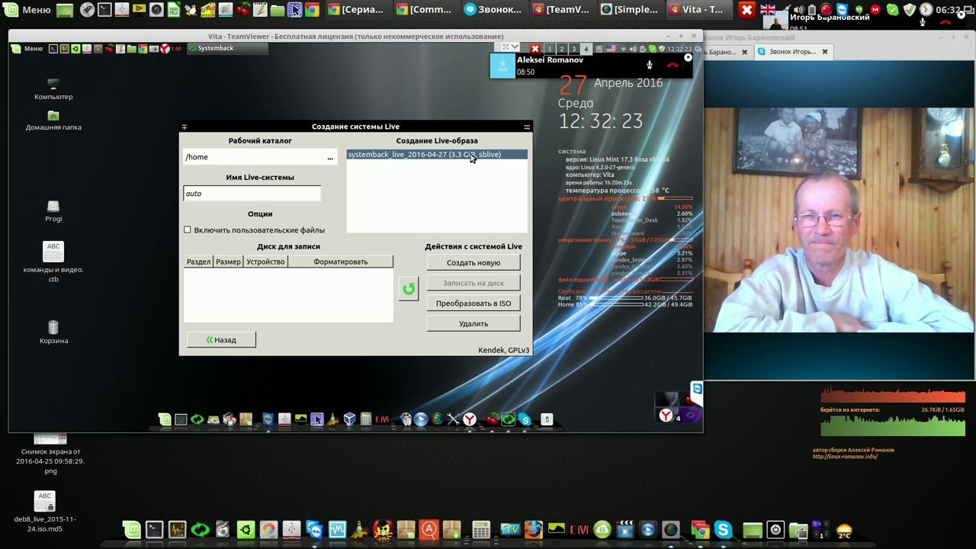
{"action": "left_click", "coordinate": [471, 302]}
{"action": "left_click_drag", "start_coordinate": [424, 204], "coordinate": [504, 113]}
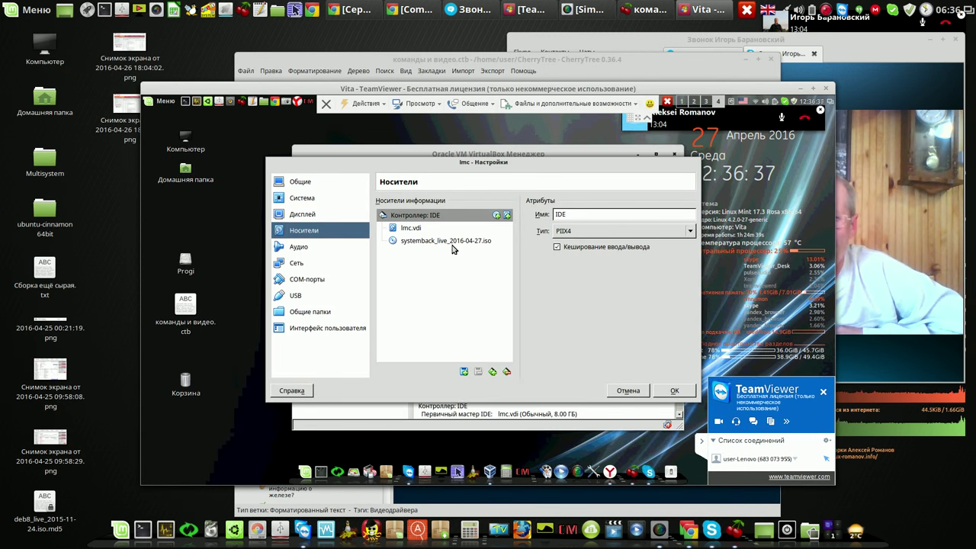
- Choose systemback_live_2016-04-27.iso as the optical disk image in the lmc machine's storage settings and save them
{"action": "left_click", "coordinate": [447, 241]}
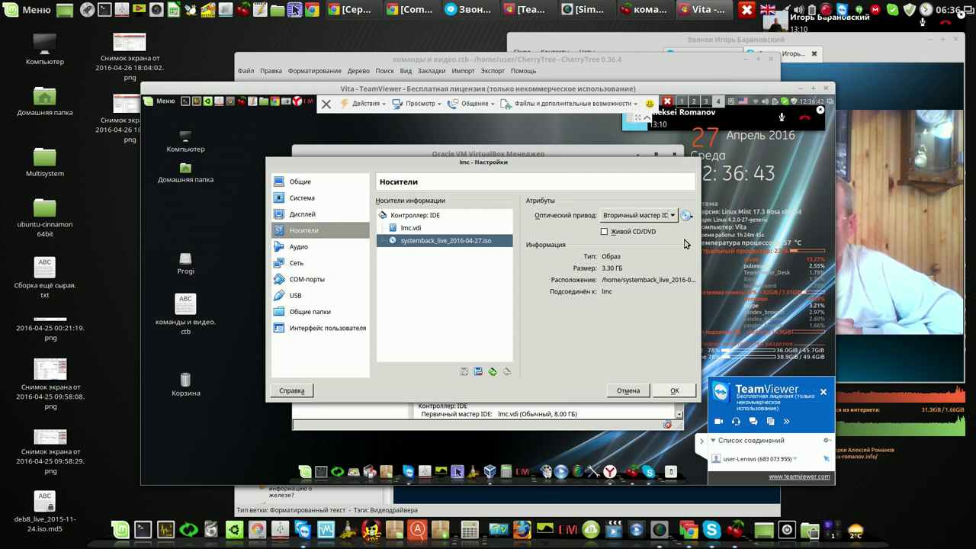
{"action": "left_click", "coordinate": [686, 216]}
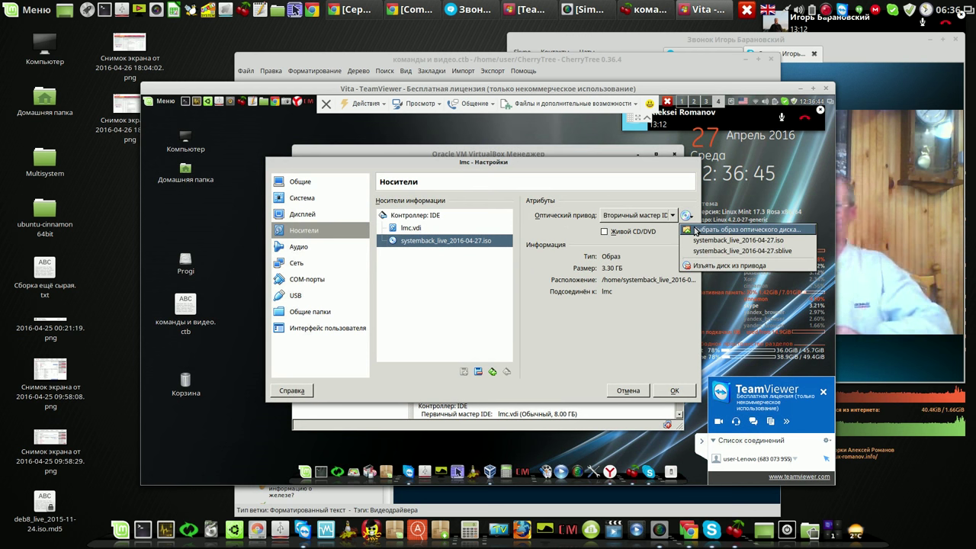
{"action": "left_click", "coordinate": [709, 229]}
{"action": "left_click", "coordinate": [460, 254]}
{"action": "left_click", "coordinate": [638, 426]}
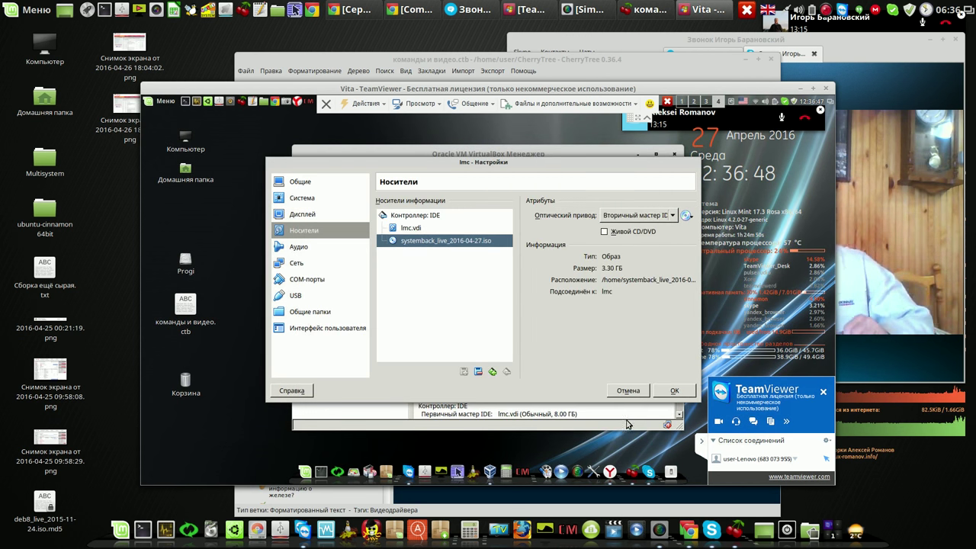
{"action": "left_click", "coordinate": [671, 391]}
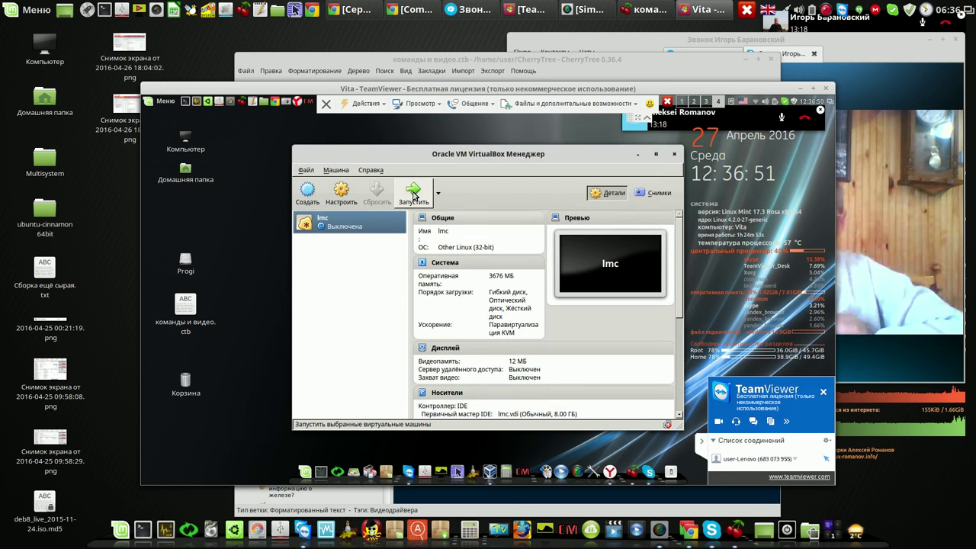
- Try to start the lmc virtual machine, examine and copy the details of the error report, and close it
{"action": "left_click", "coordinate": [414, 192]}
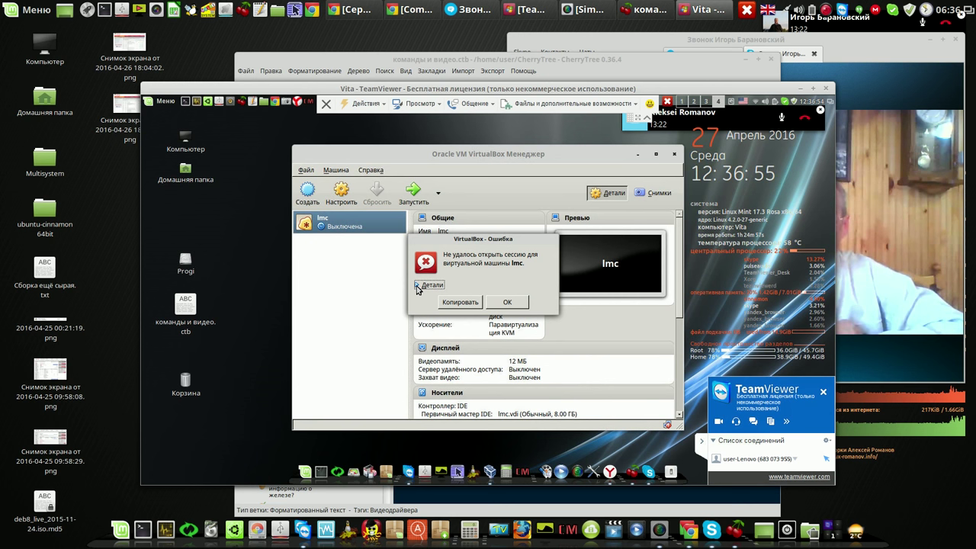
{"action": "left_click", "coordinate": [416, 286]}
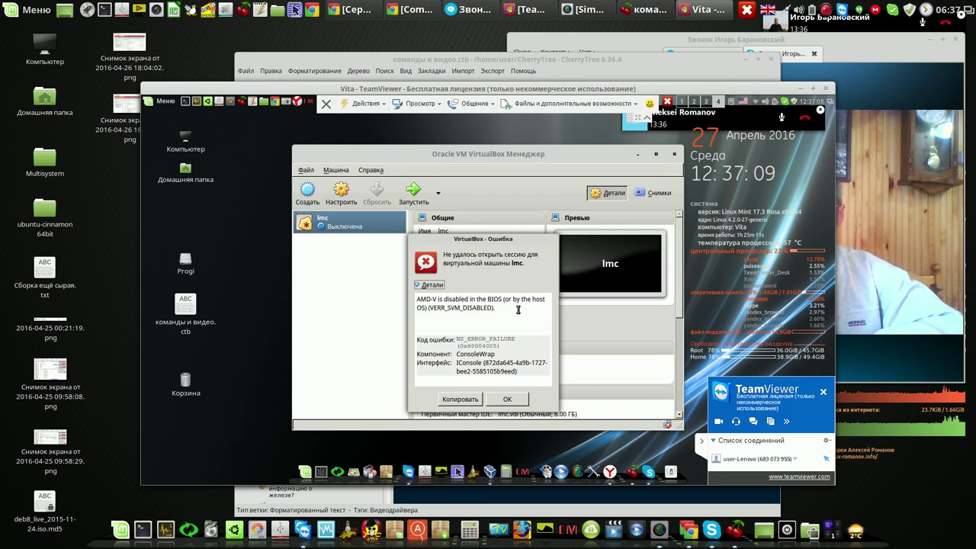
{"action": "left_click", "coordinate": [472, 401]}
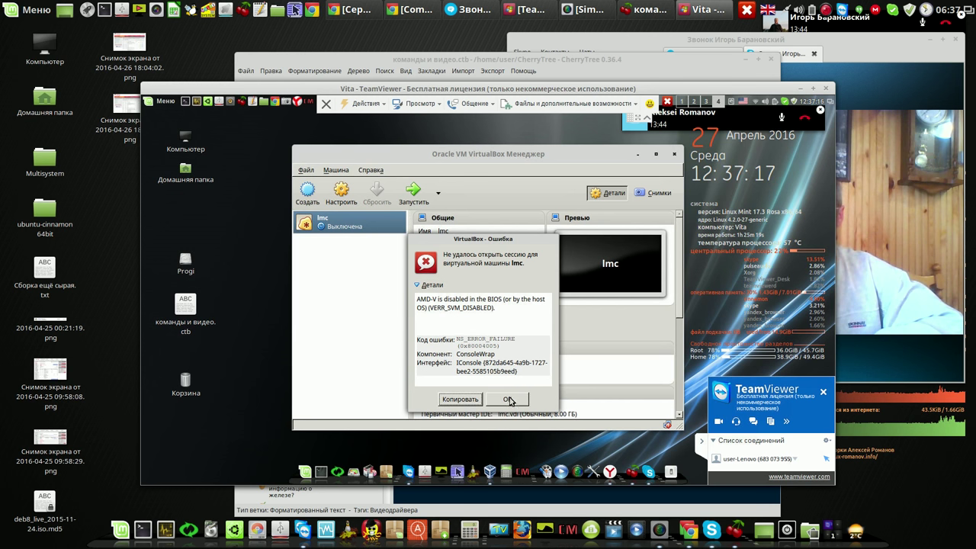
{"action": "left_click", "coordinate": [507, 400]}
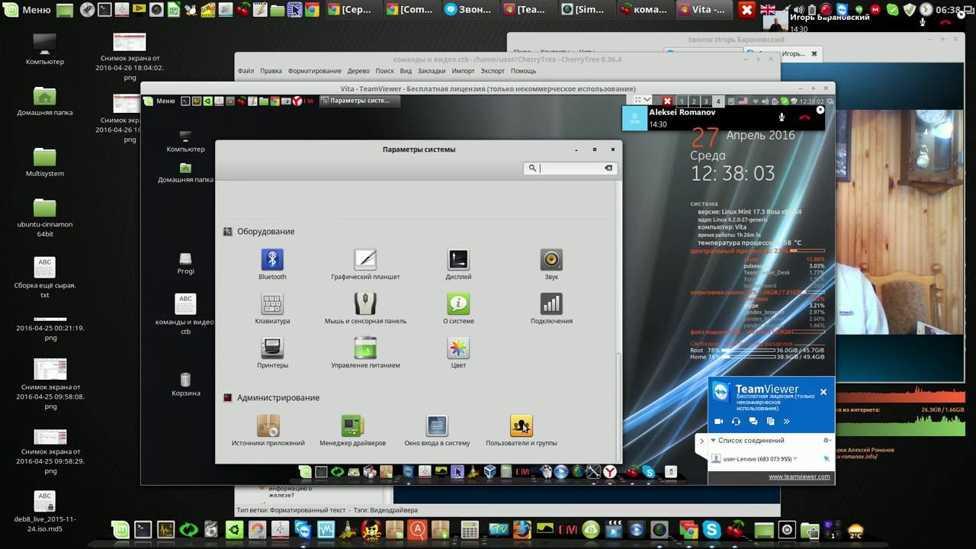
- Open the Users and Groups settings and authenticate with the administrator password
{"action": "left_click", "coordinate": [523, 427]}
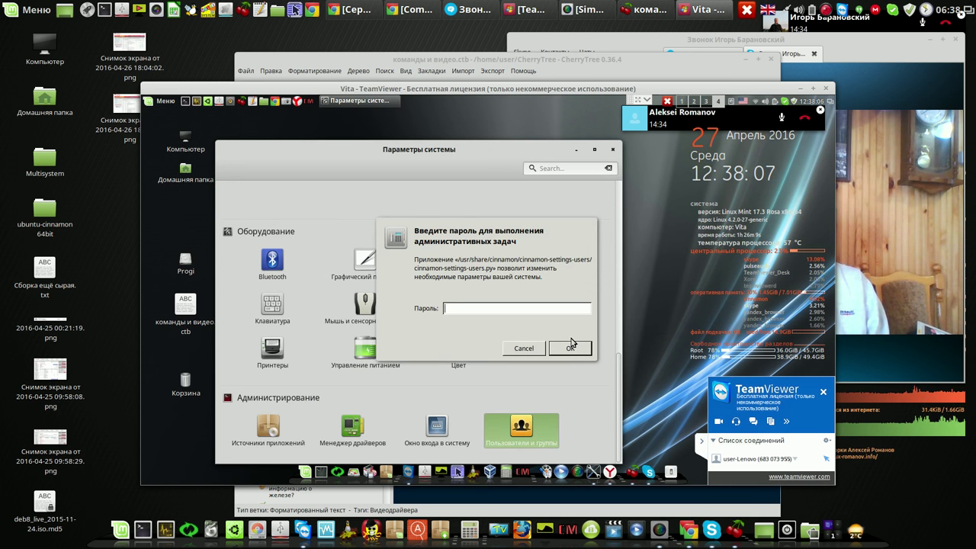
{"action": "type", "text": "•"}
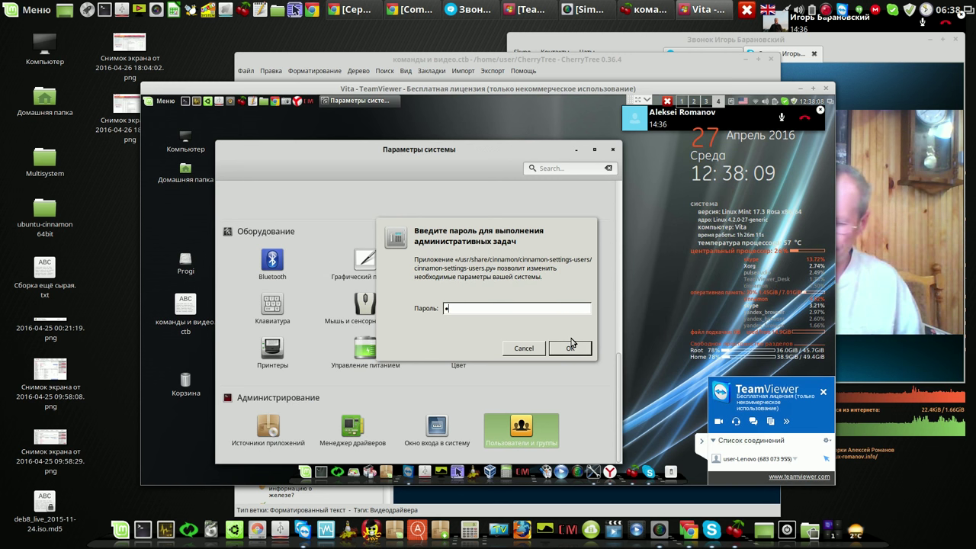
{"action": "type", "text": "••"}
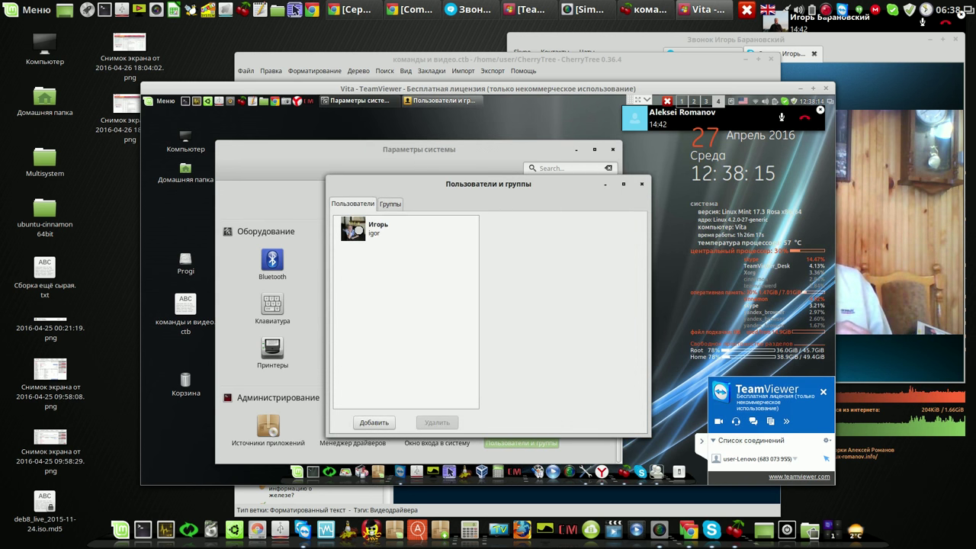
- Open the administrator account's group memberships and enable the vboxsf, vboxusers and users groups
{"action": "left_click", "coordinate": [586, 363]}
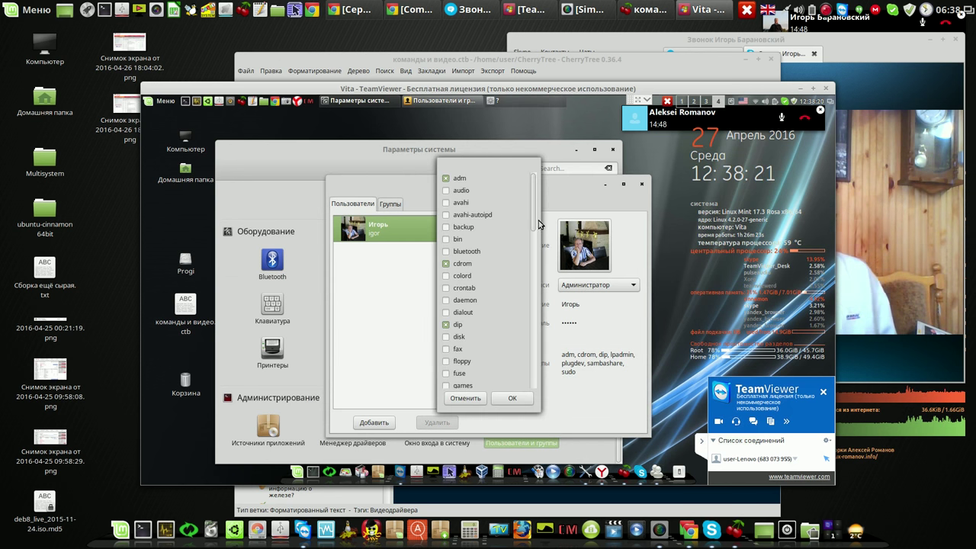
{"action": "scroll", "coordinate": [532, 251], "scroll_direction": "down", "scroll_amount": 2}
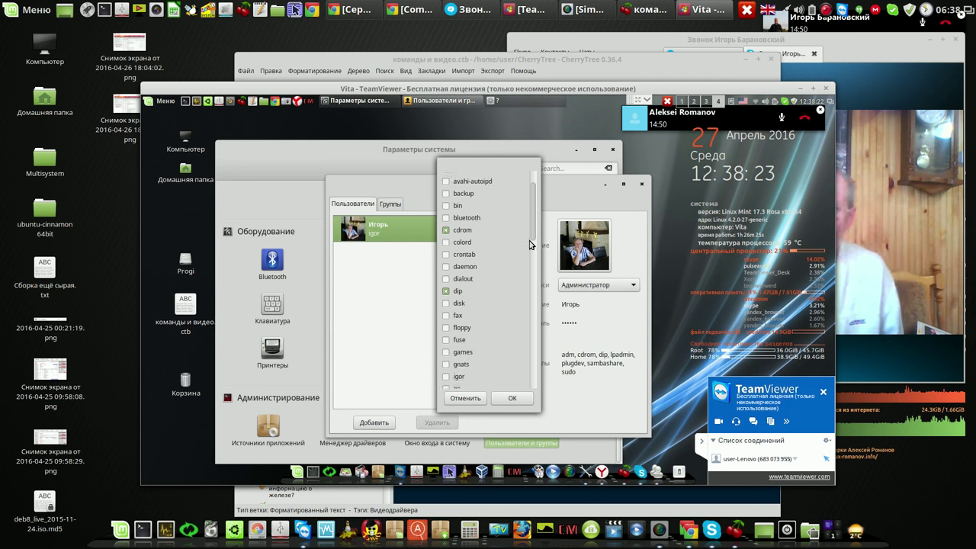
{"action": "scroll", "coordinate": [526, 305], "scroll_direction": "down", "scroll_amount": 10}
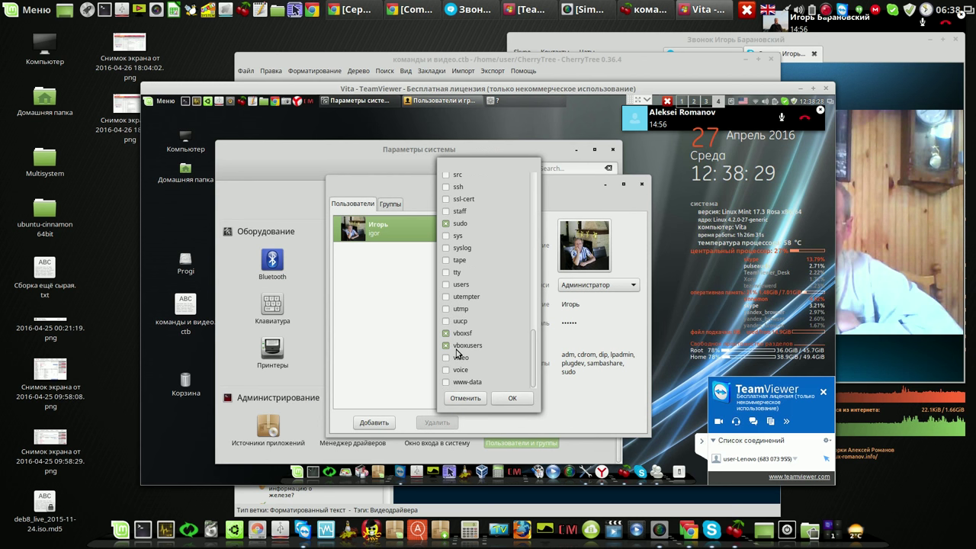
{"action": "left_click", "coordinate": [447, 286]}
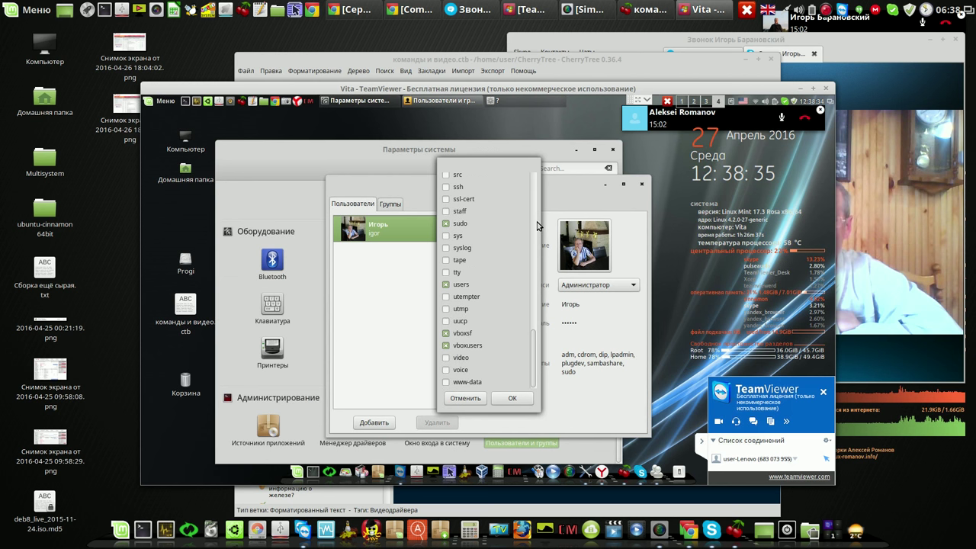
- Enable the root group and the account's own group, save the memberships, and close Users and Groups
{"action": "scroll", "coordinate": [535, 226], "scroll_direction": "up", "scroll_amount": 5}
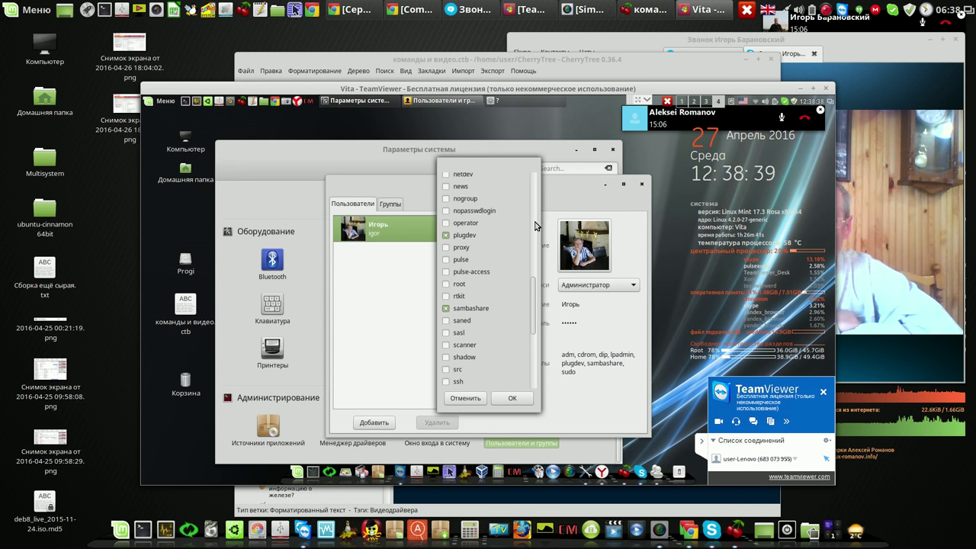
{"action": "left_click", "coordinate": [446, 284]}
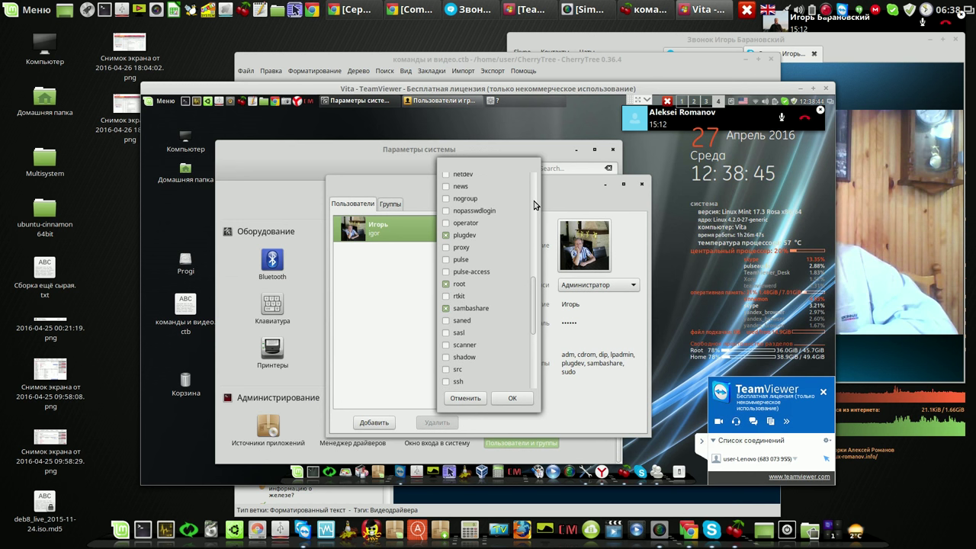
{"action": "scroll", "coordinate": [534, 204], "scroll_direction": "up", "scroll_amount": 5}
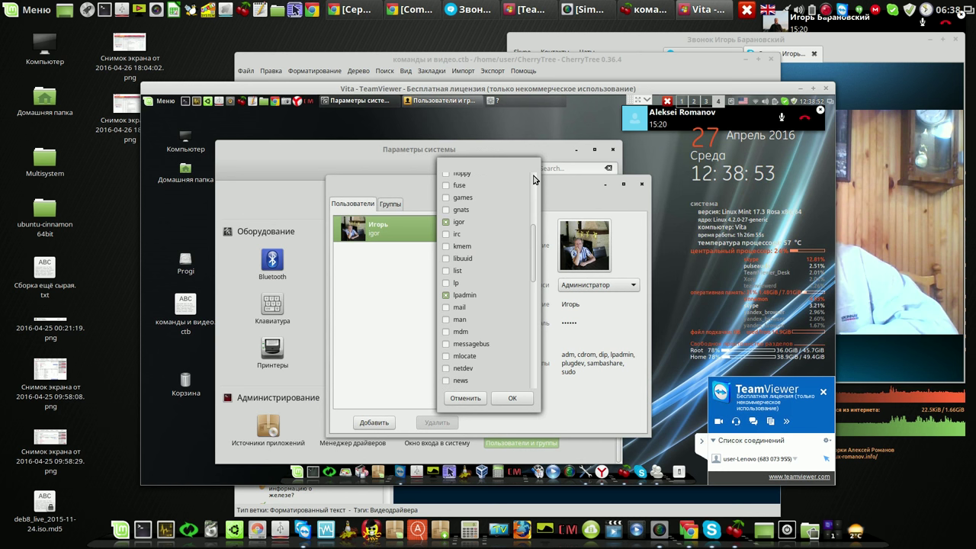
{"action": "scroll", "coordinate": [534, 179], "scroll_direction": "up", "scroll_amount": 5}
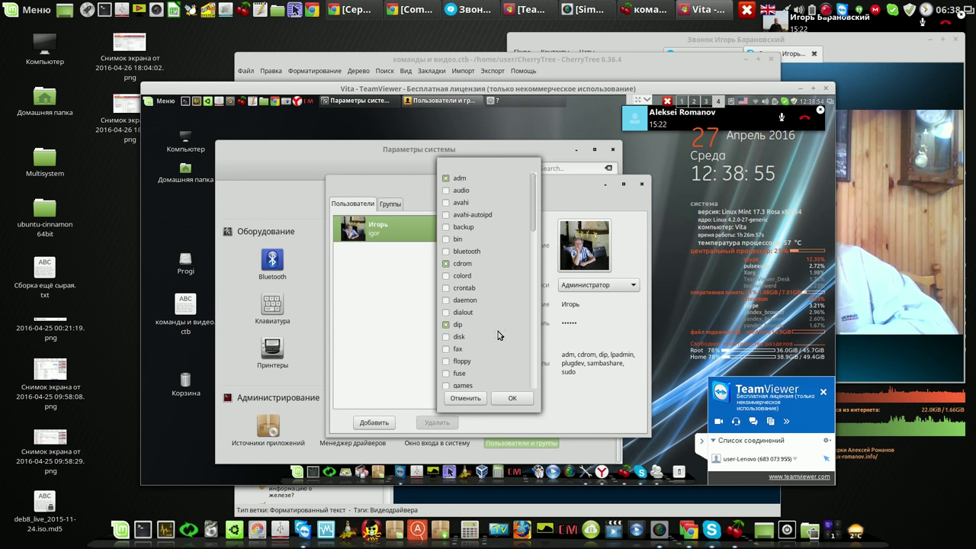
{"action": "left_click", "coordinate": [511, 398]}
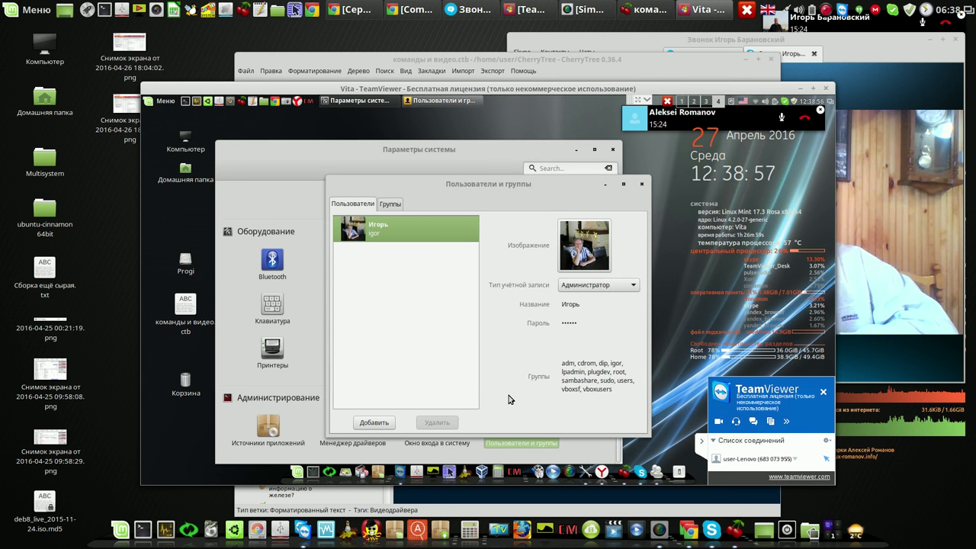
{"action": "left_click", "coordinate": [641, 184]}
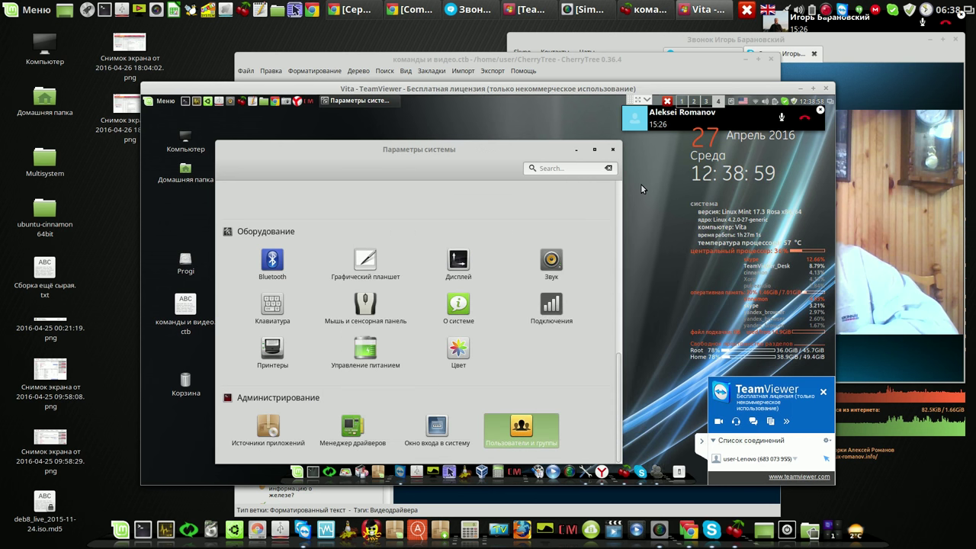
- Examine the operating system and hardware details in System Info and the Ubuntu Tweak overview, closing both
{"action": "left_click", "coordinate": [462, 306]}
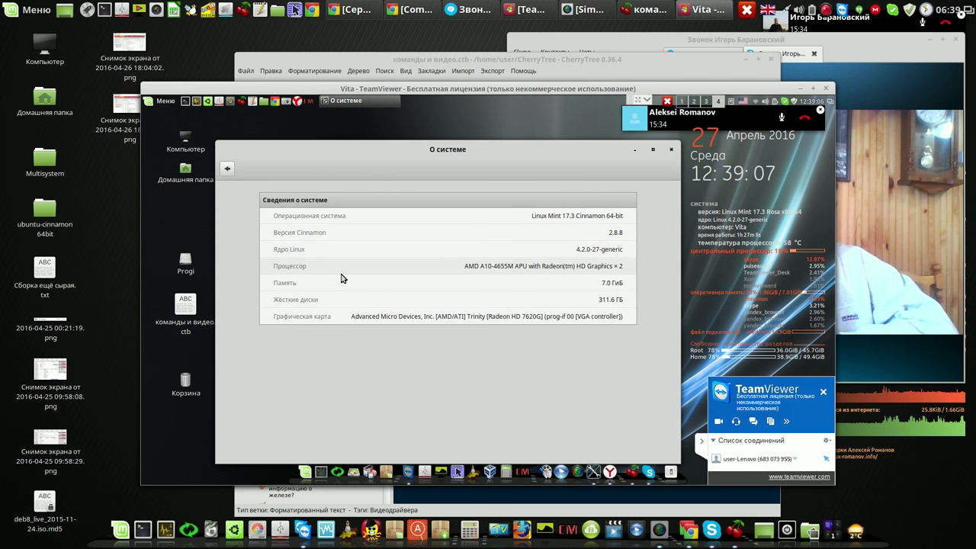
{"action": "left_click", "coordinate": [670, 151]}
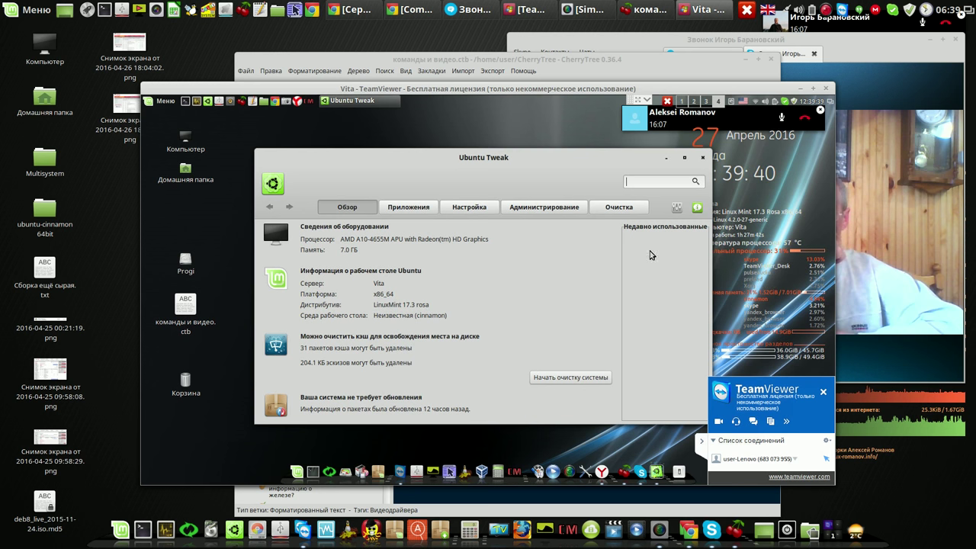
{"action": "left_click", "coordinate": [702, 159]}
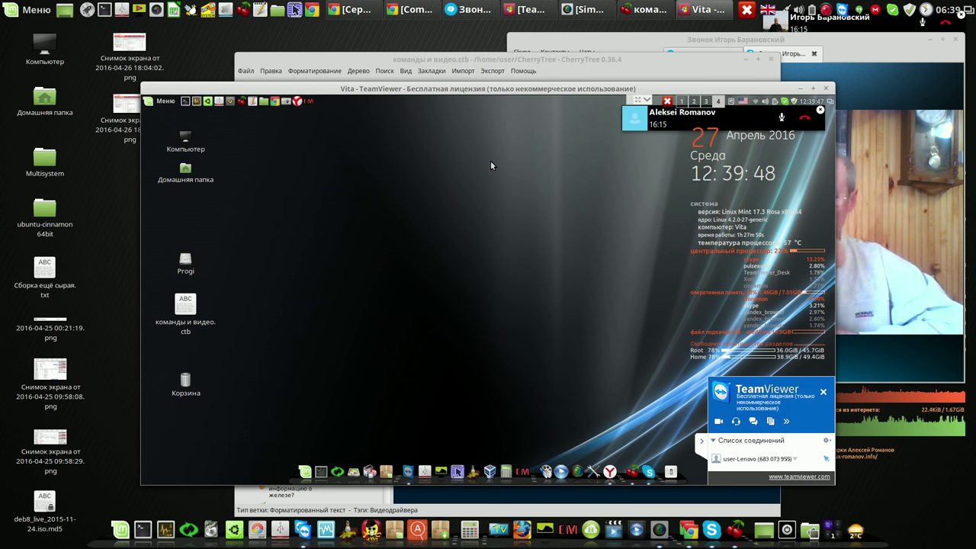
- Switch to the Skype call window and close it, and close the TeamViewer remote session window
{"action": "left_click", "coordinate": [898, 56]}
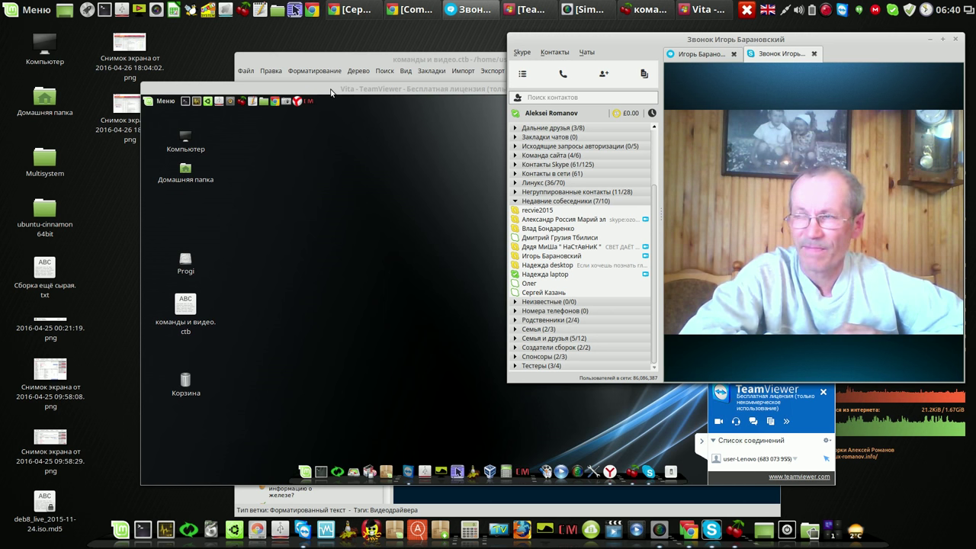
{"action": "mouse_move", "coordinate": [913, 97]}
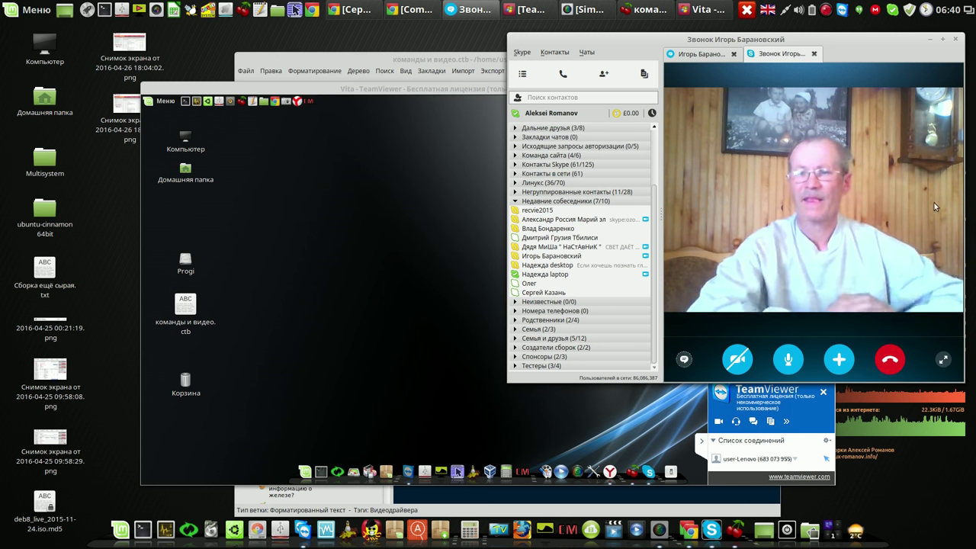
{"action": "left_click", "coordinate": [957, 40]}
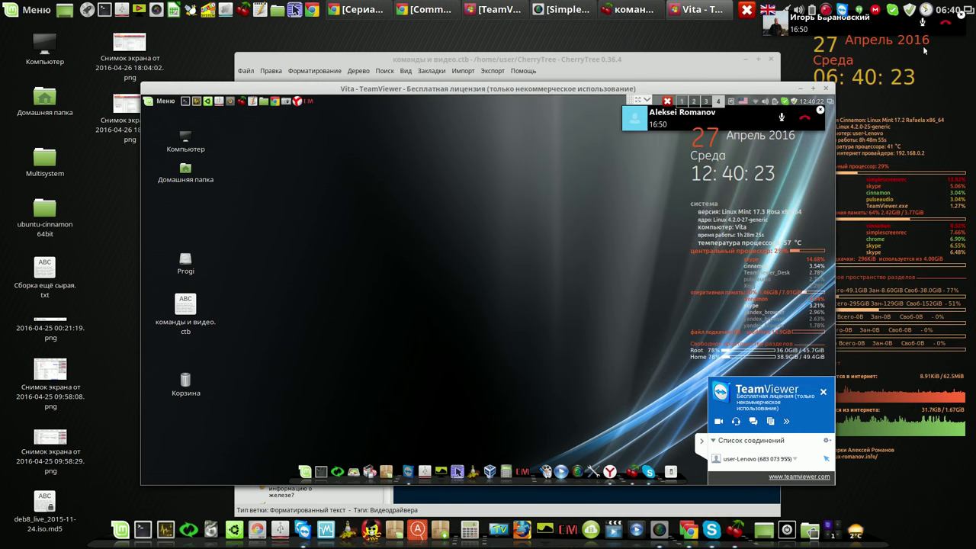
{"action": "left_click", "coordinate": [824, 88]}
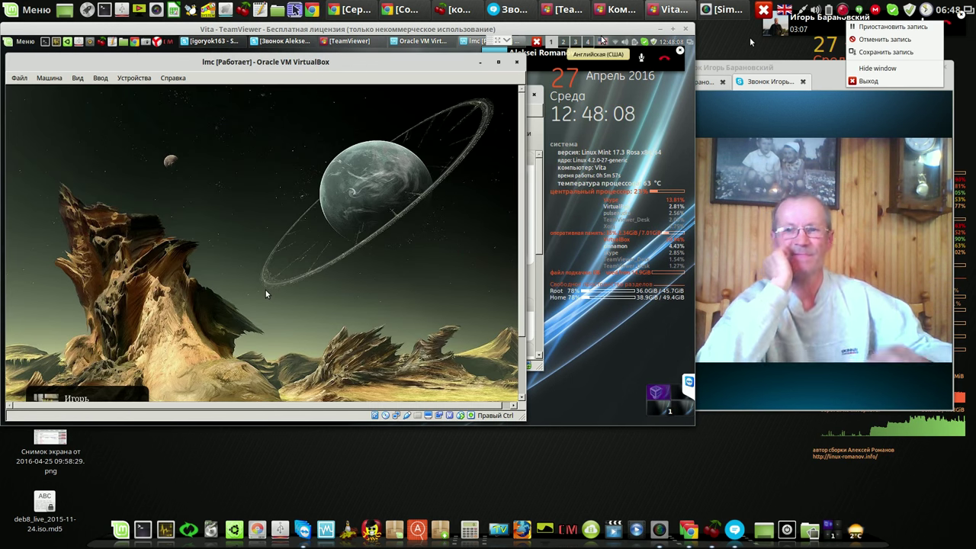
- Dismiss the screen recorder's menu and bring the Skype call window to the front
{"action": "left_click", "coordinate": [751, 42]}
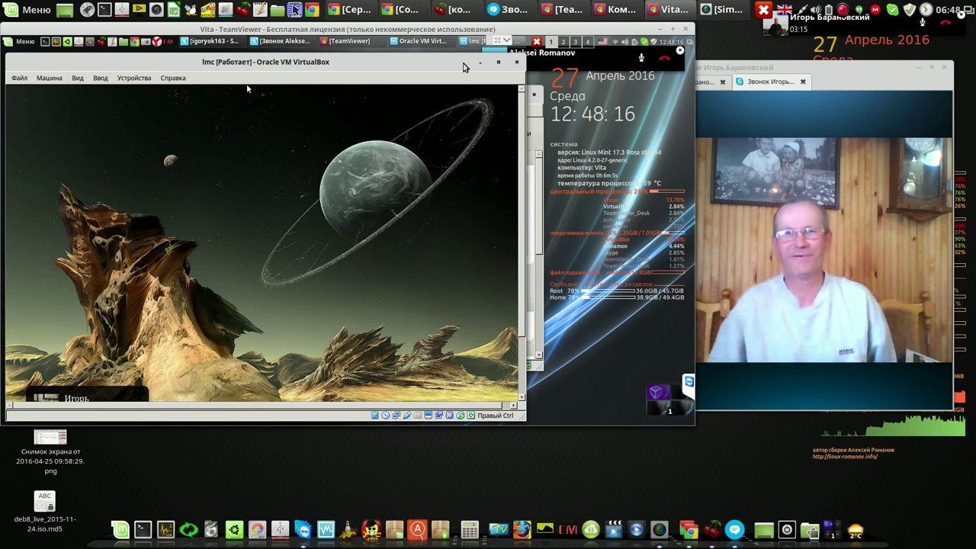
{"action": "mouse_move", "coordinate": [763, 108]}
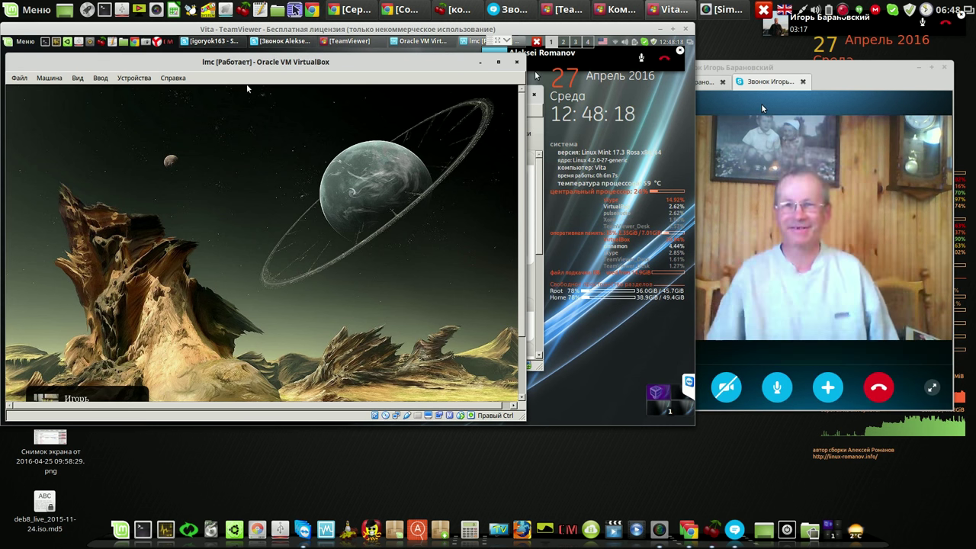
{"action": "left_click", "coordinate": [873, 82]}
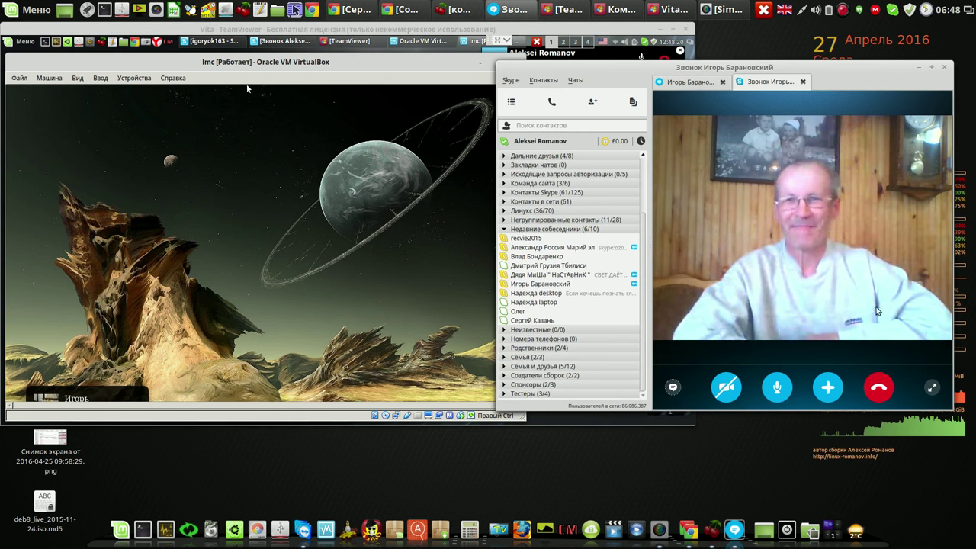